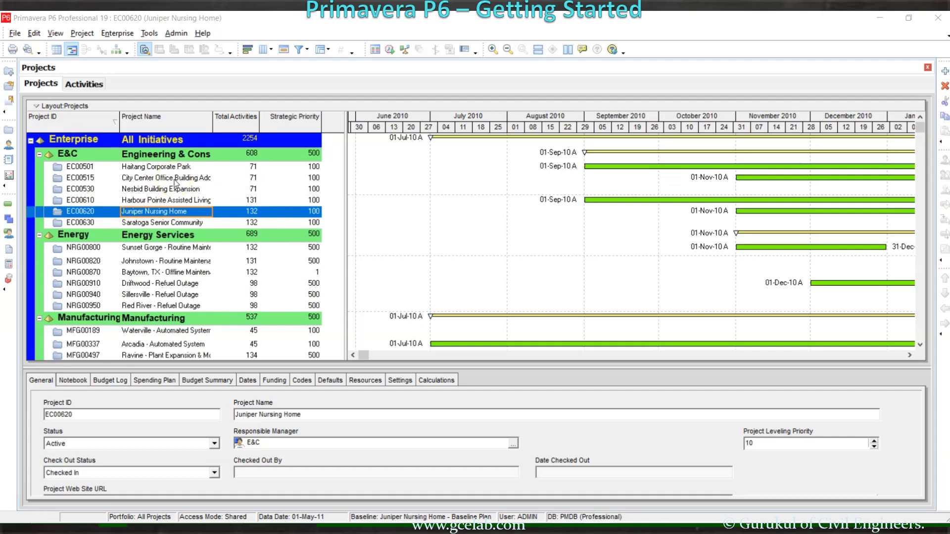
Select the EC00530 Nesbid Building Expansion row, then scroll down the EPS project list and back up
click(143, 189)
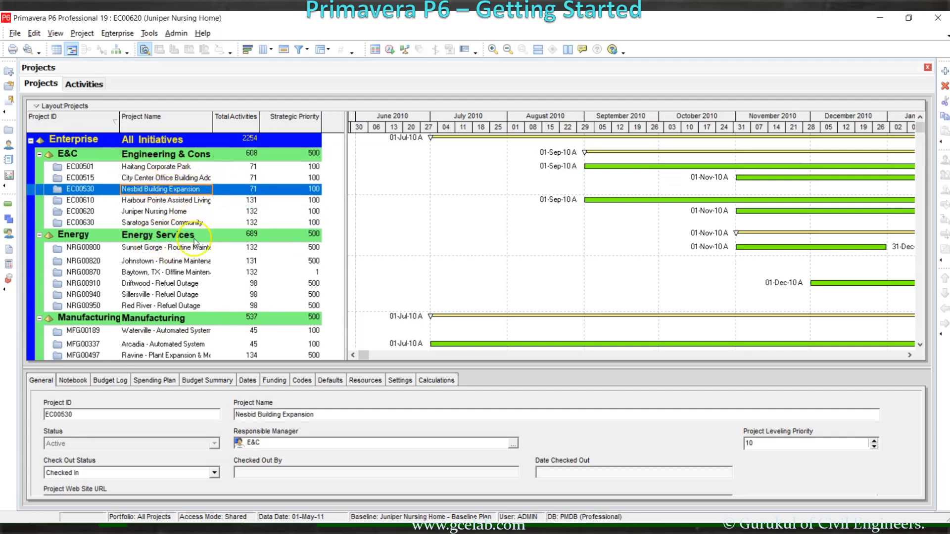
scroll(204, 241, down, 5)
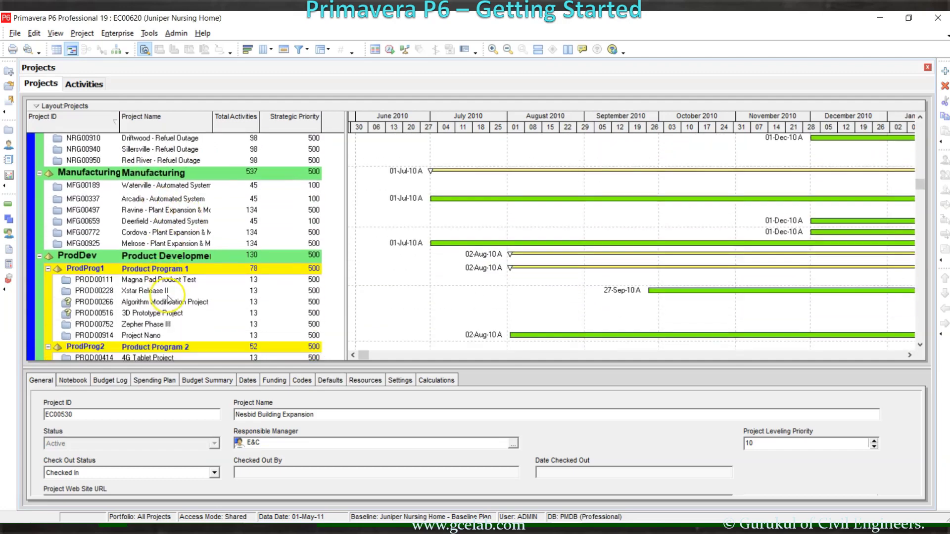
scroll(157, 250, down, 4)
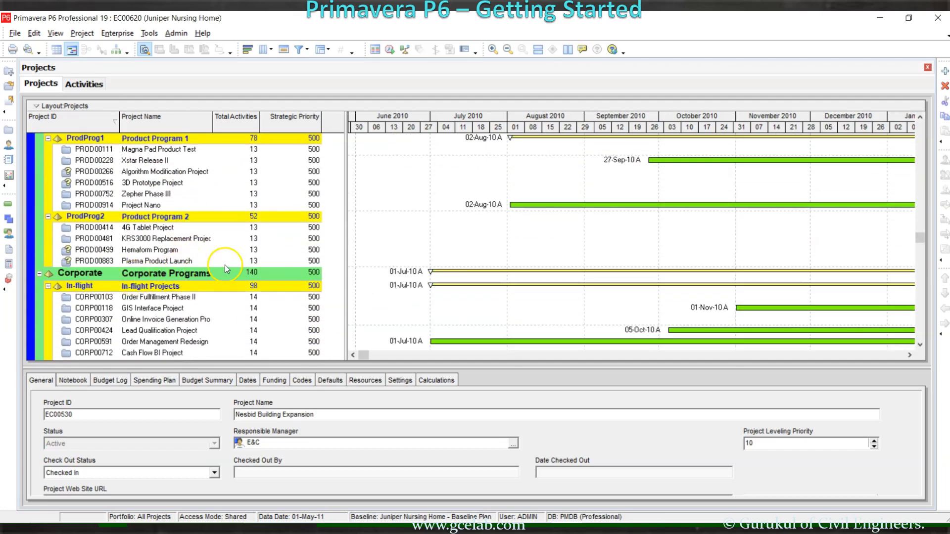
scroll(224, 262, down, 5)
scroll(224, 261, up, 3)
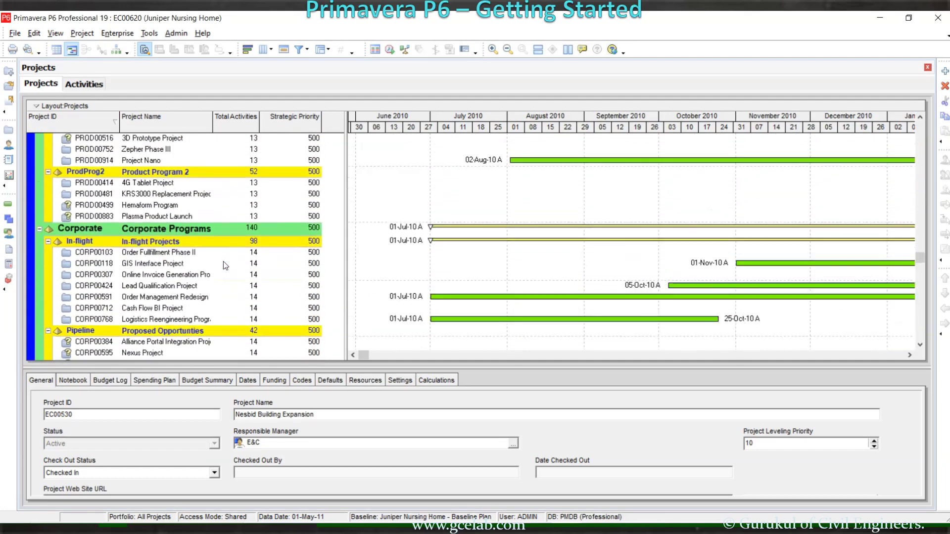
scroll(224, 262, up, 10)
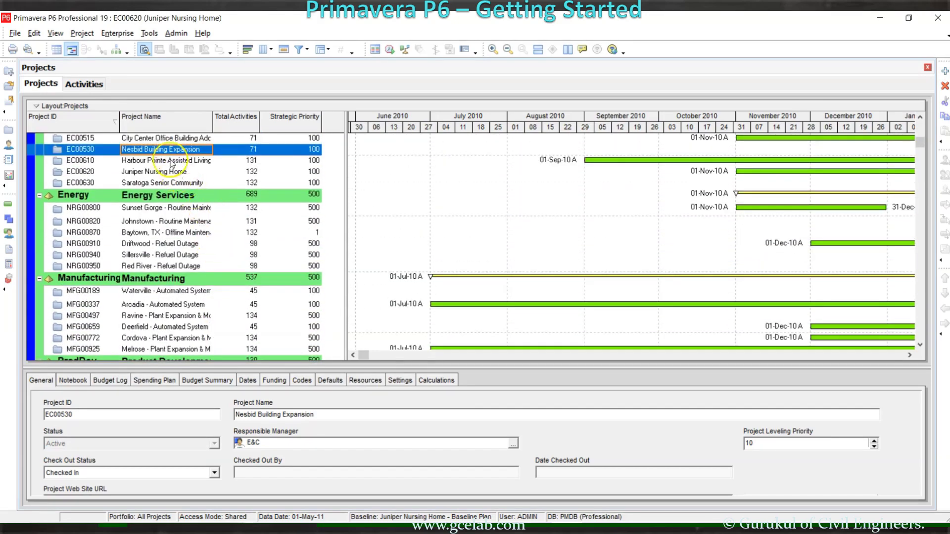
scroll(171, 165, up, 1)
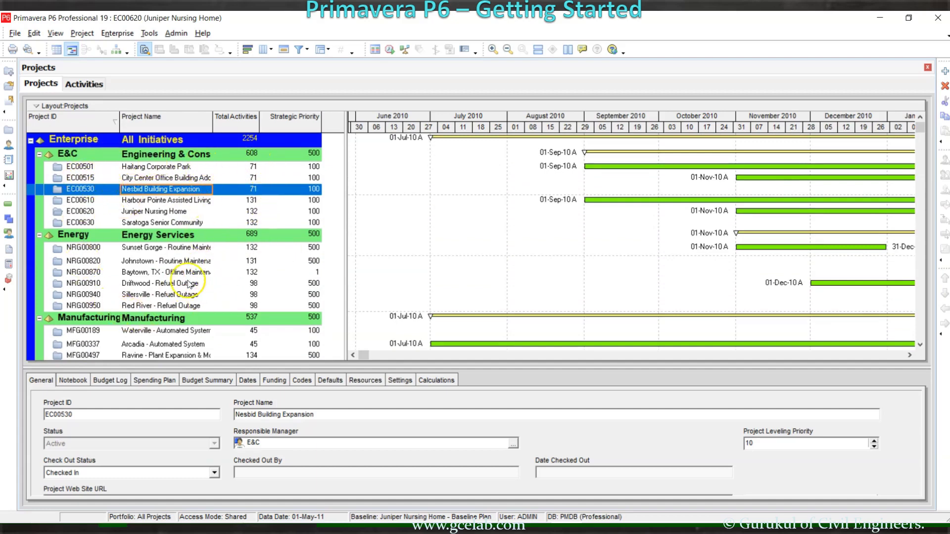
Browse the details of Harbour Pointe, City Center, Baytown and Arcadia projects
click(94, 202)
right_click(94, 203)
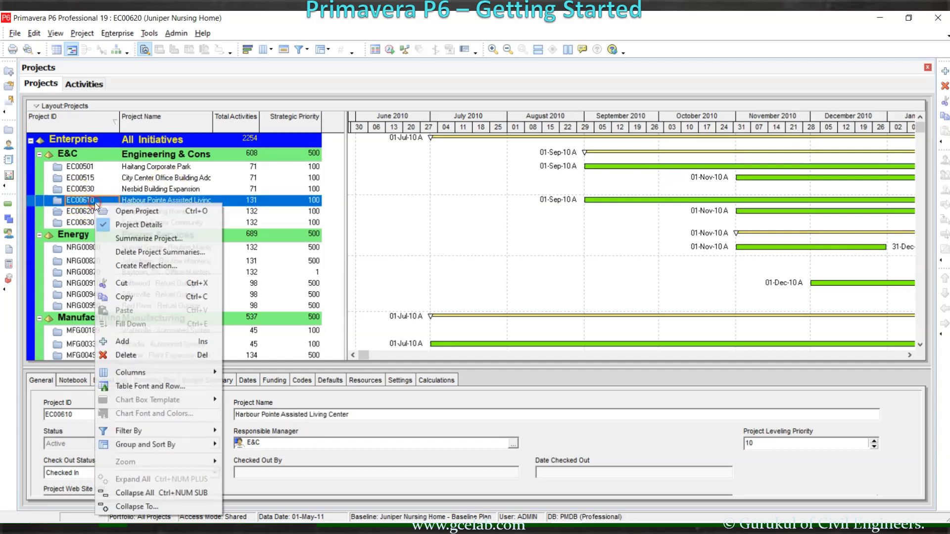
click(171, 179)
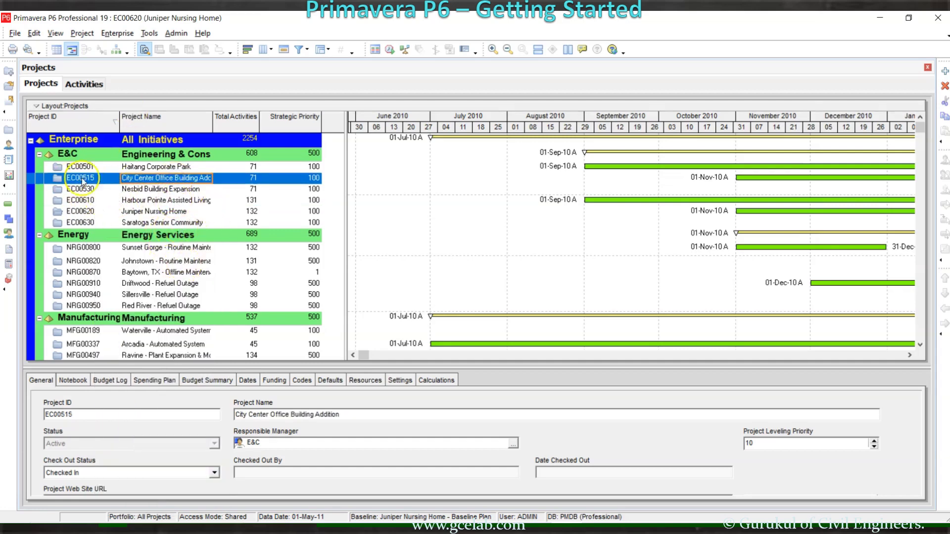
click(187, 201)
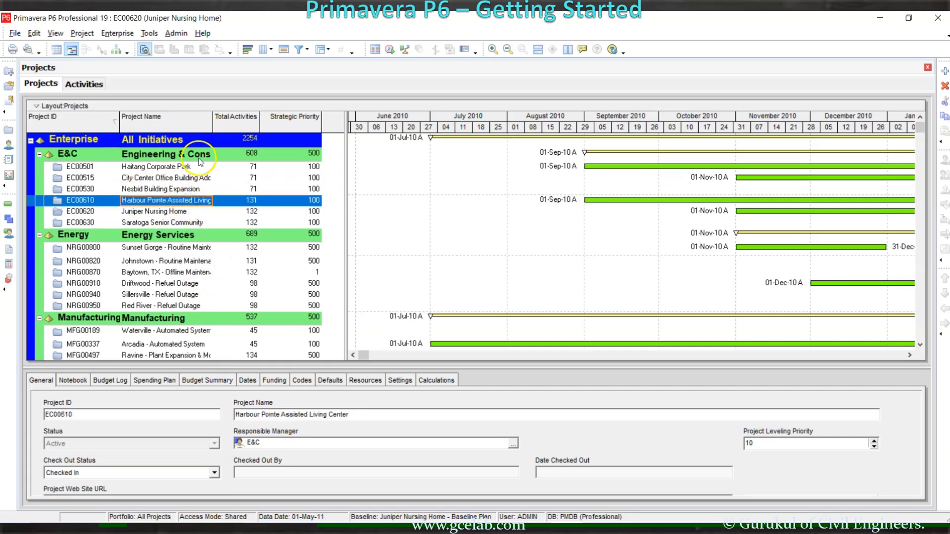
click(197, 272)
scroll(198, 282, down, 1)
scroll(198, 287, up, 1)
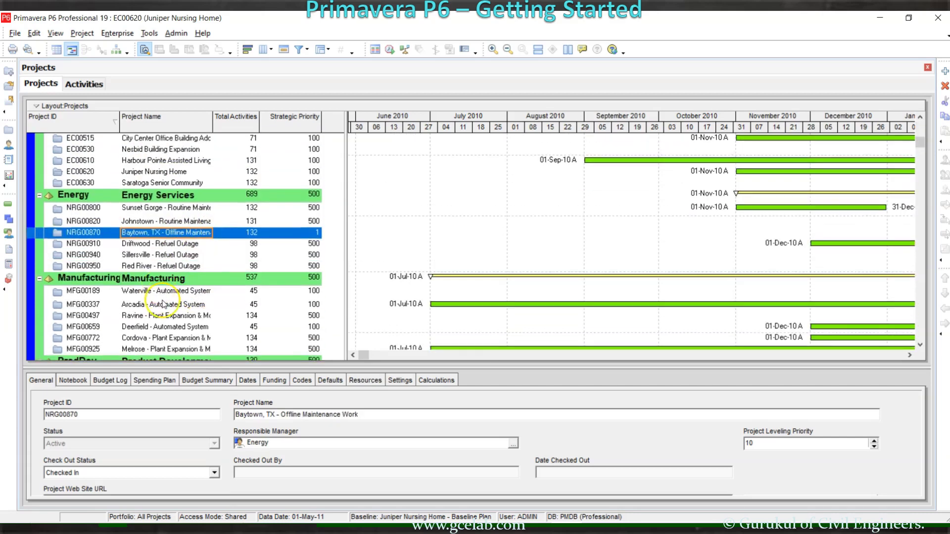
click(200, 316)
scroll(198, 222, up, 1)
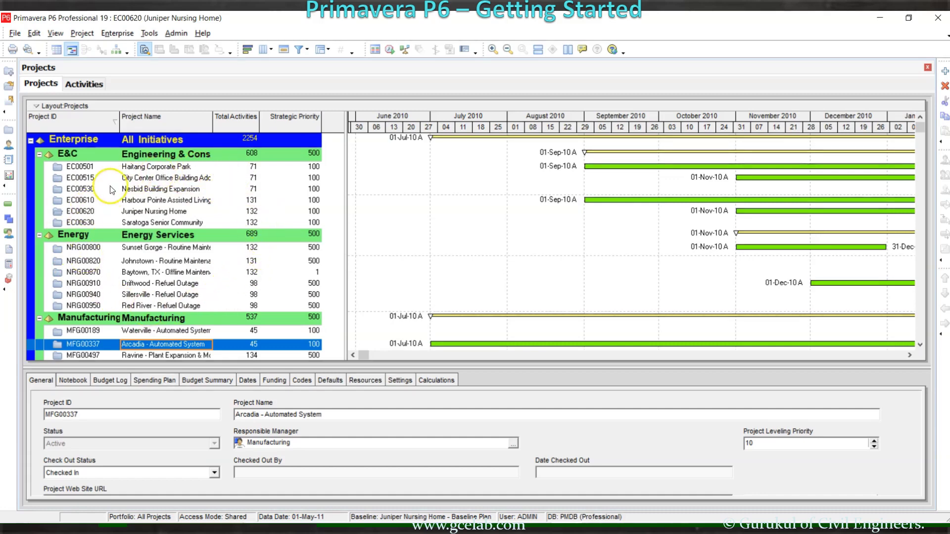
View E&C node details, then Haitang, Nesbid and Juniper, ending on City Center Office Building Addition
click(69, 155)
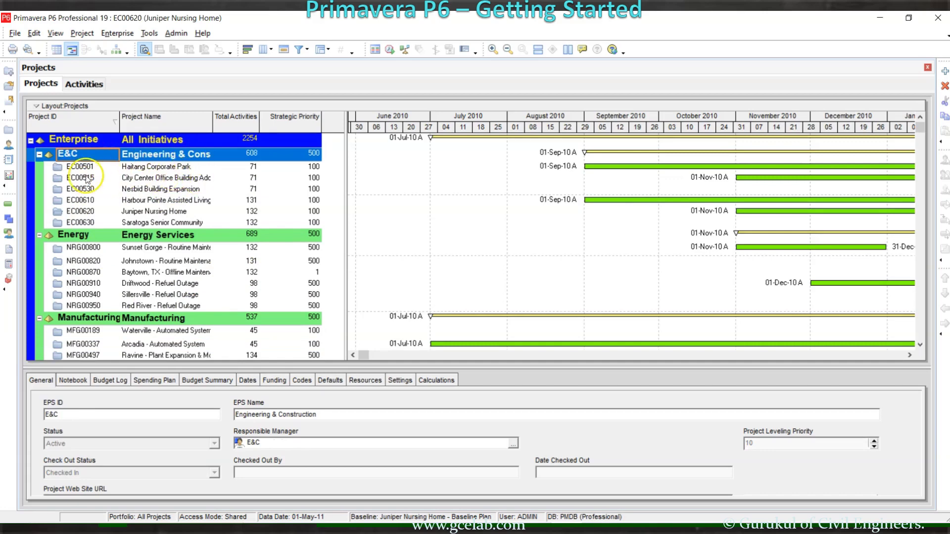
click(134, 167)
click(141, 178)
click(147, 189)
click(152, 210)
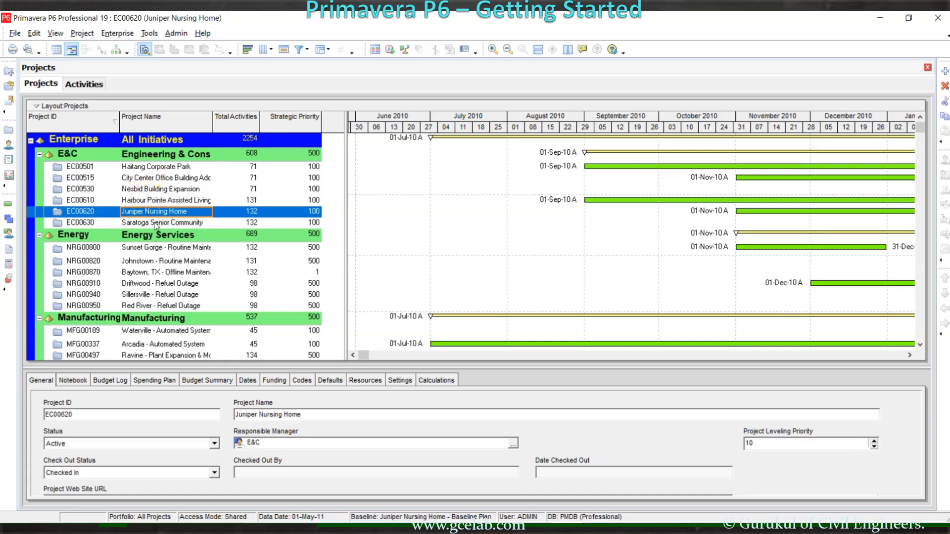
click(137, 179)
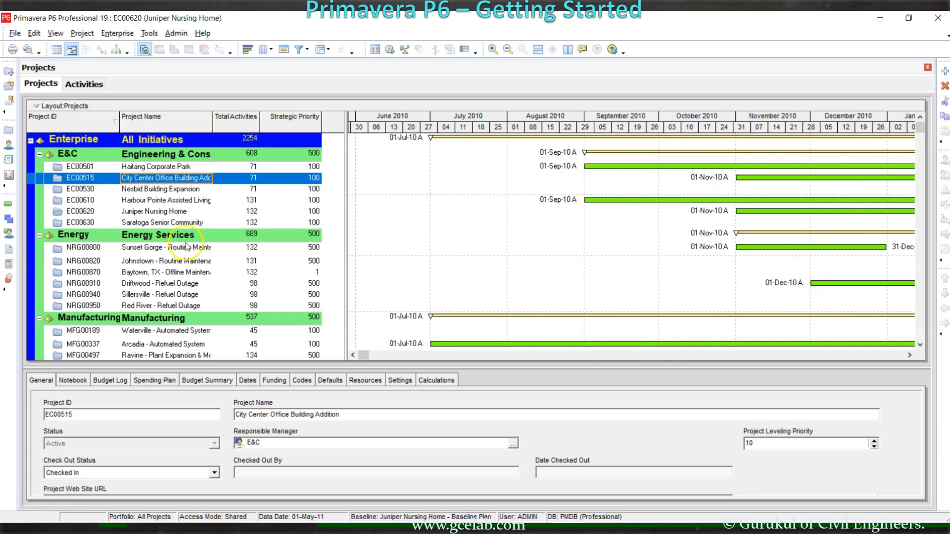
Open the Nesbid Building Expansion project from its right-click menu
right_click(150, 193)
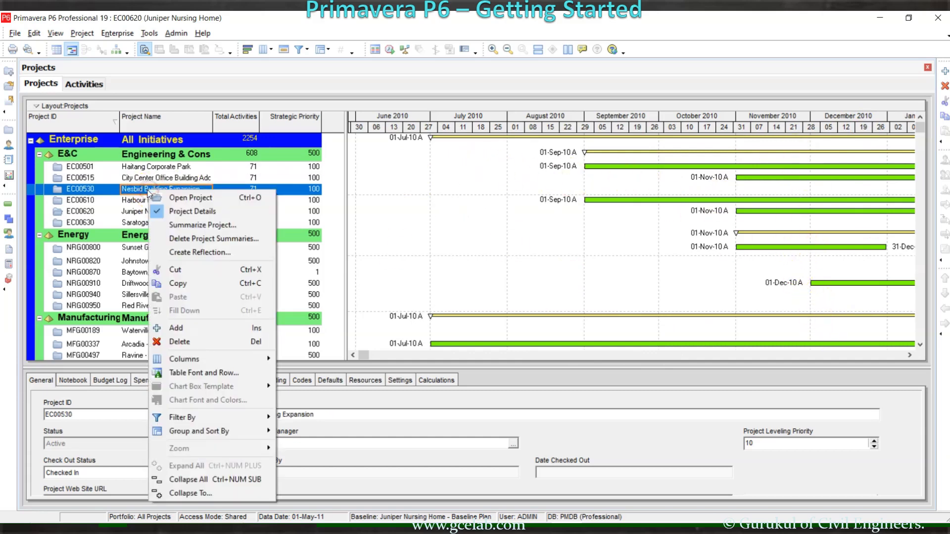
click(170, 198)
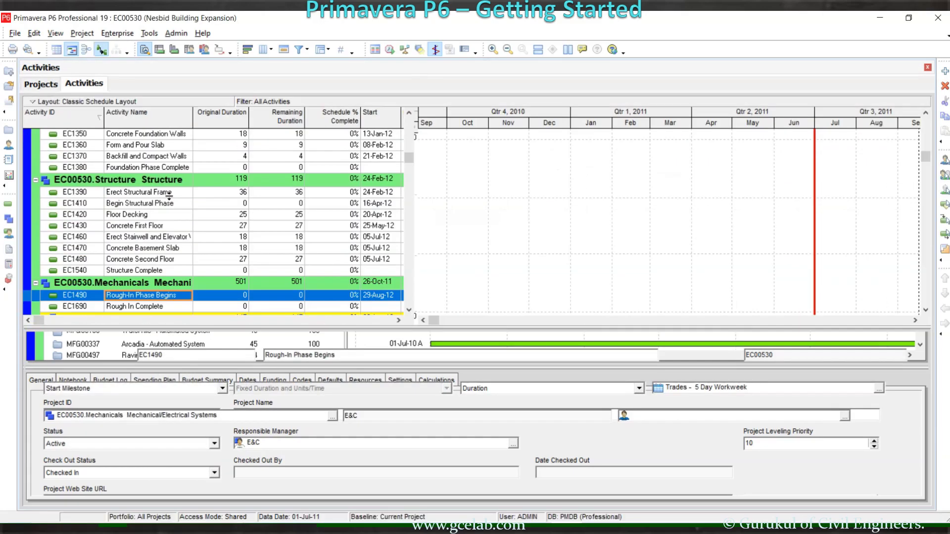
scroll(179, 230, down, 1)
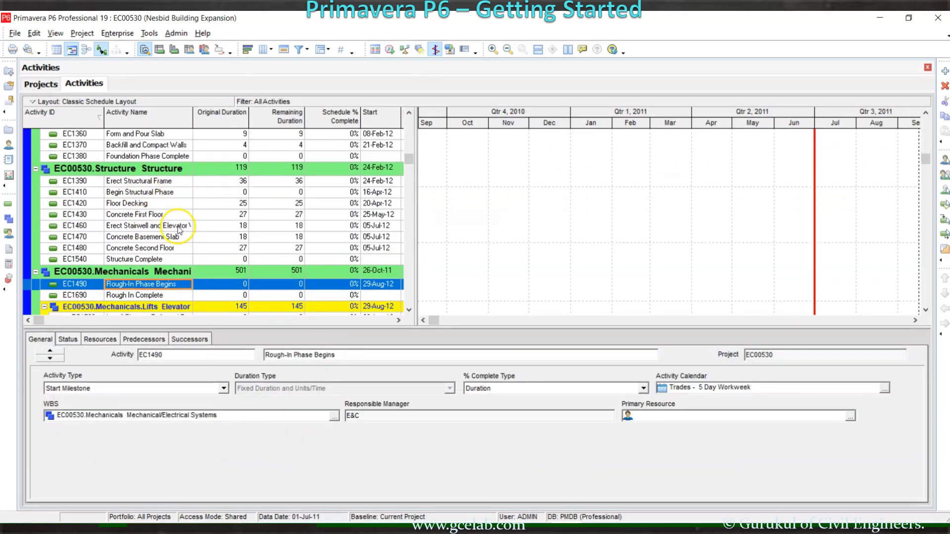
scroll(177, 231, up, 15)
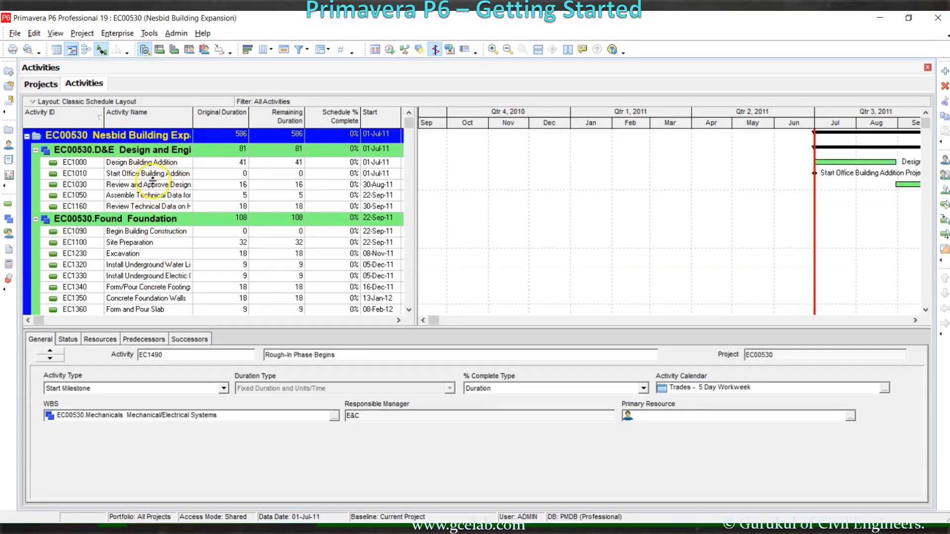
Shift the Gantt timeline right so bars from July 2011 onward are visible
click(915, 321)
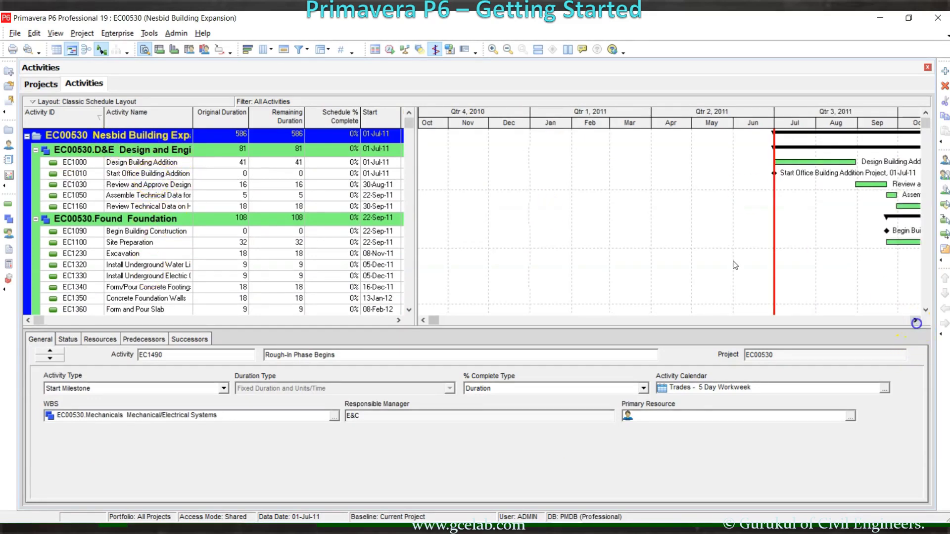
click(915, 322)
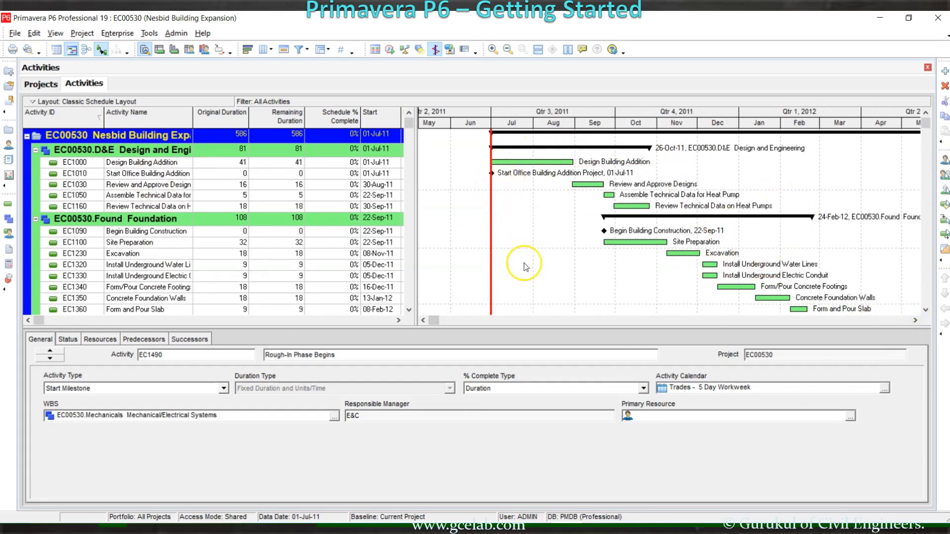
click(915, 320)
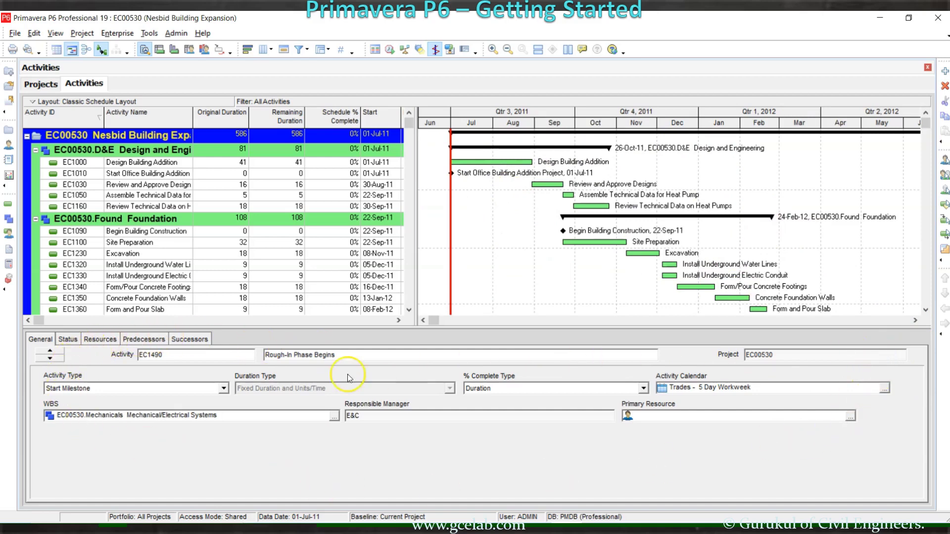
Review the Status, Resources, Predecessors and General tabs of the selected activity's details
click(67, 339)
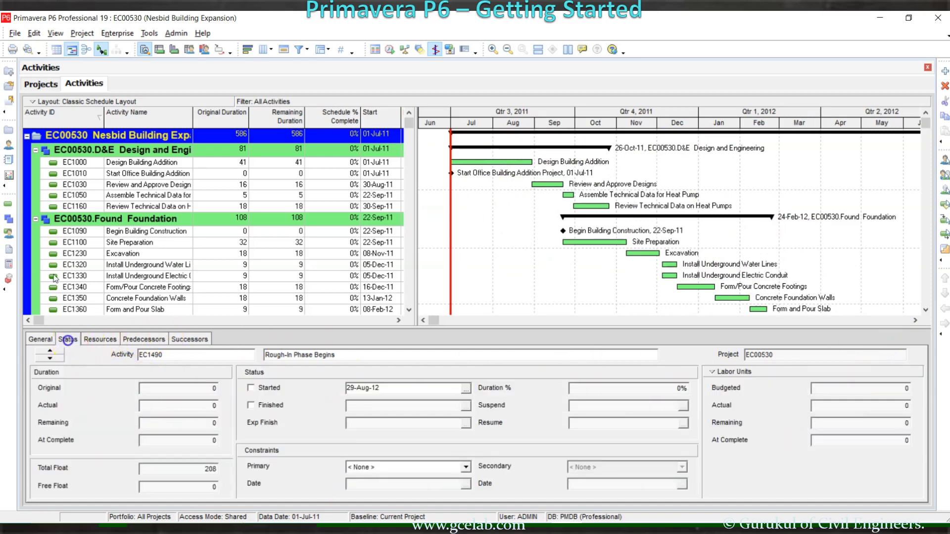
click(91, 340)
click(138, 341)
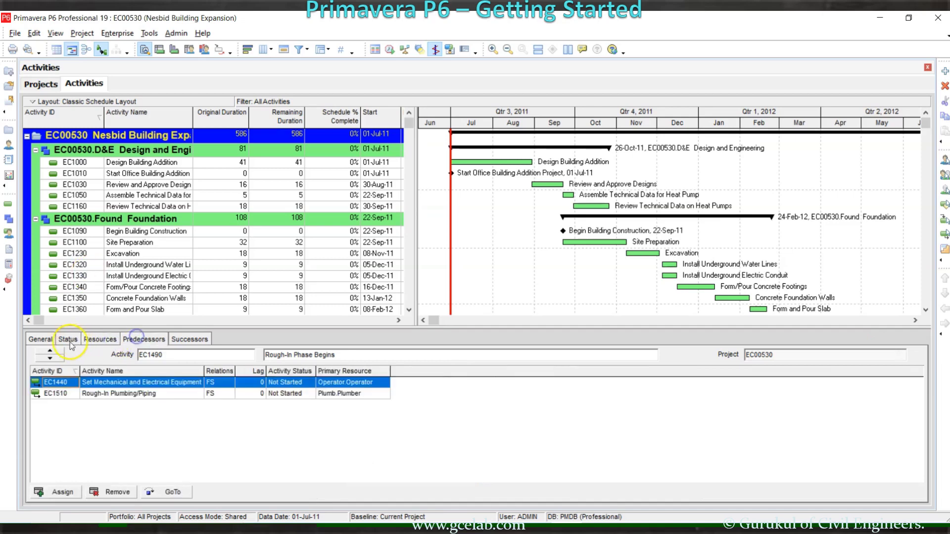
click(44, 340)
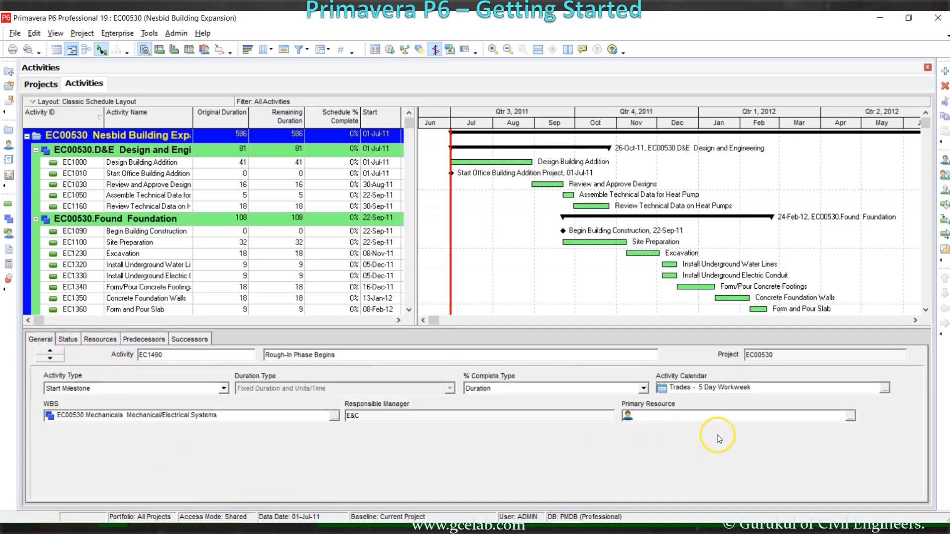
Check EC1010's status, resources, predecessors and successors, then select EC1030 Review and Approve Designs
click(144, 175)
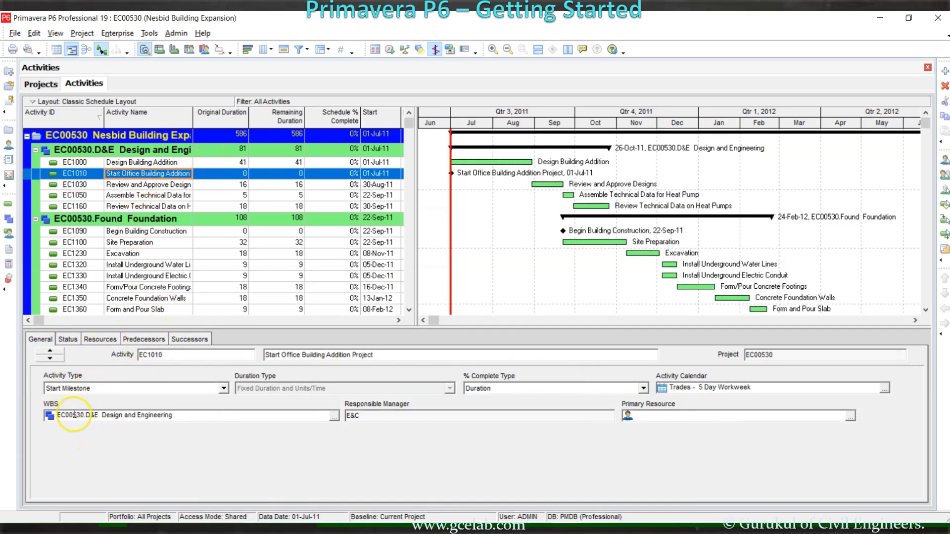
click(68, 340)
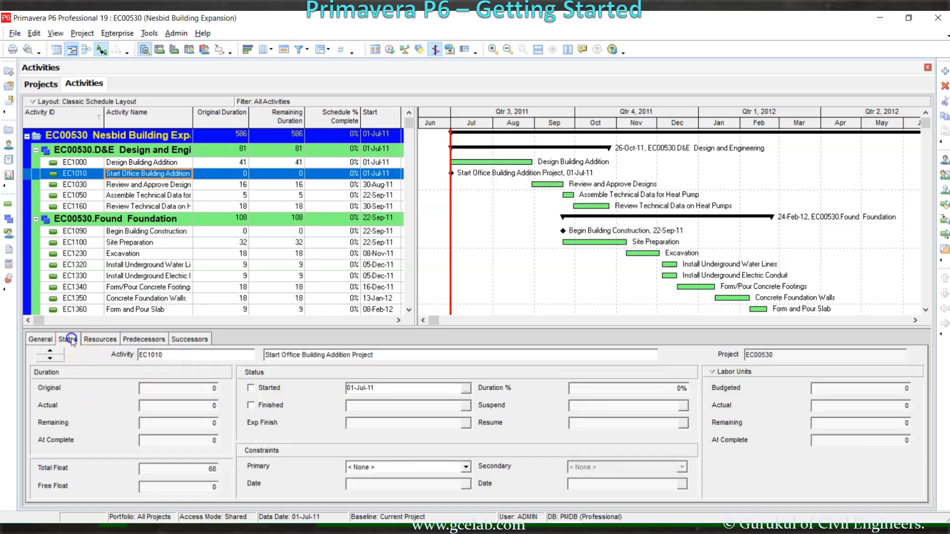
click(99, 340)
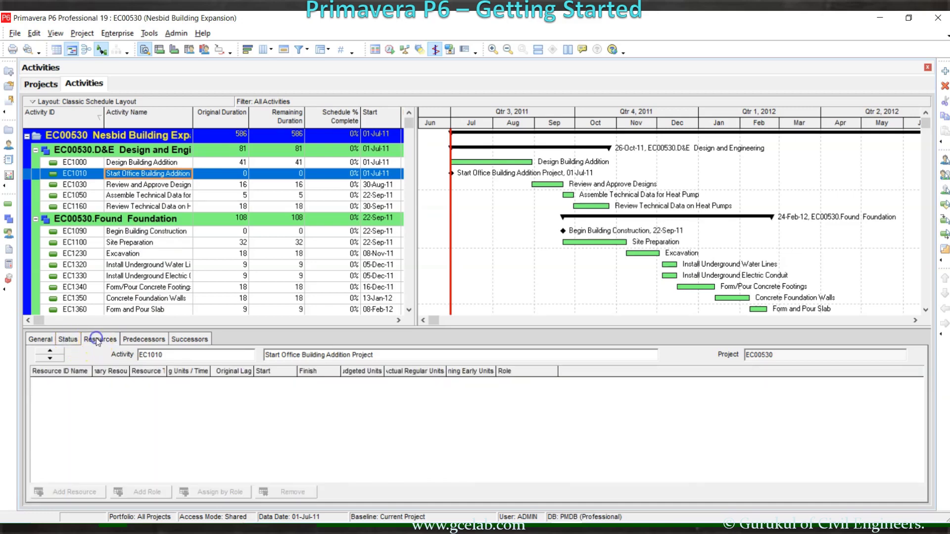
click(150, 342)
click(189, 339)
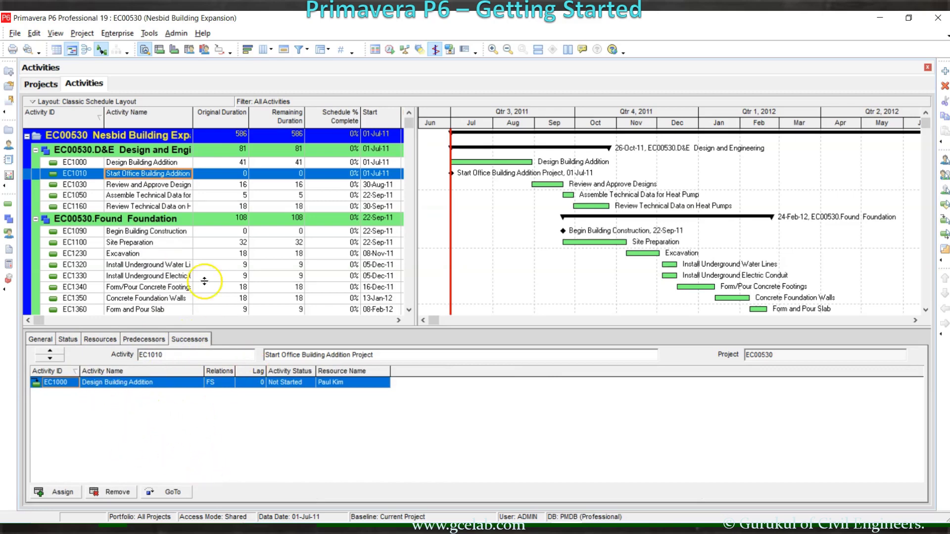
click(148, 184)
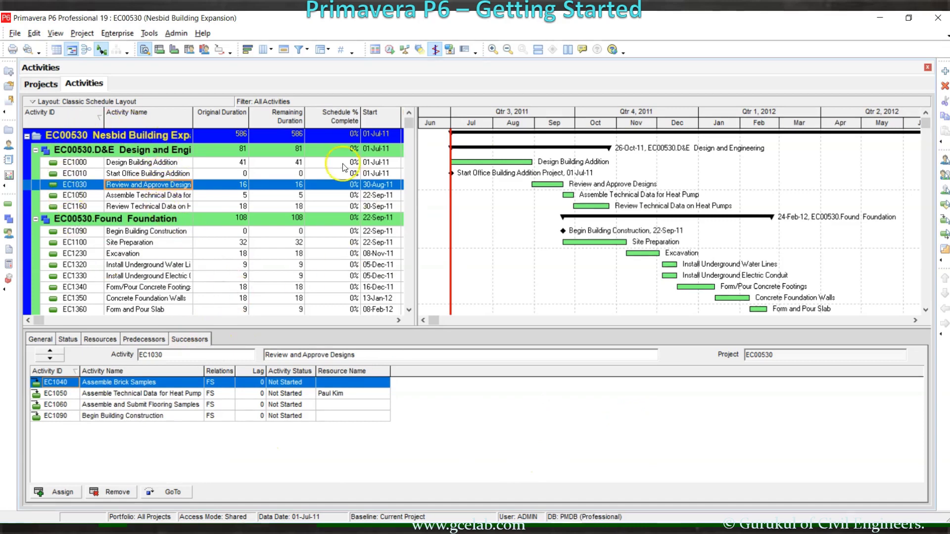
click(44, 85)
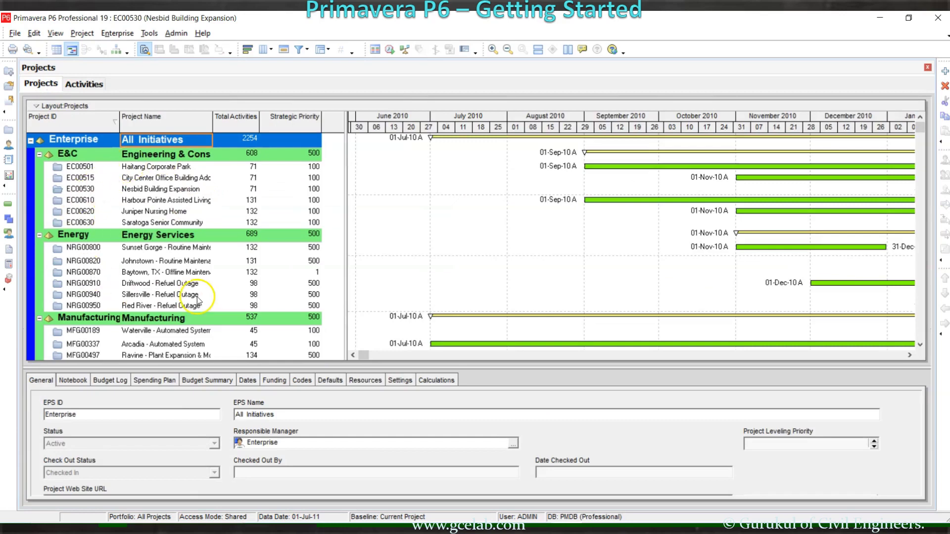
click(83, 85)
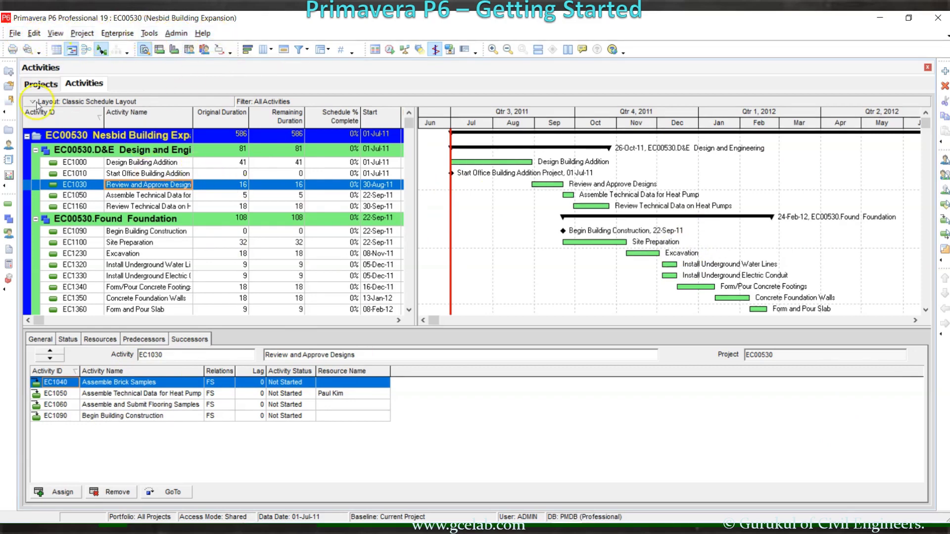
Point out the File menu's New and Open options, then move toward the Edit and View menus
click(15, 33)
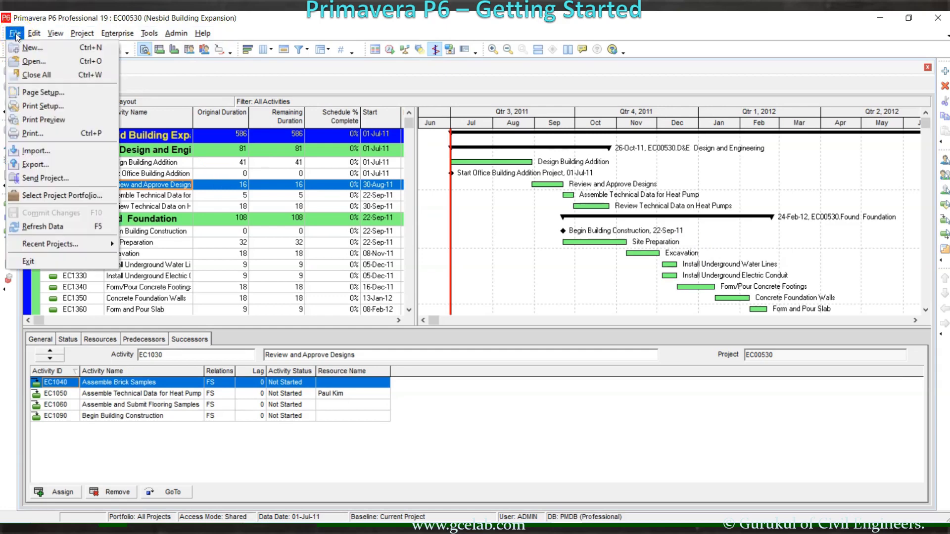
click(30, 51)
click(43, 64)
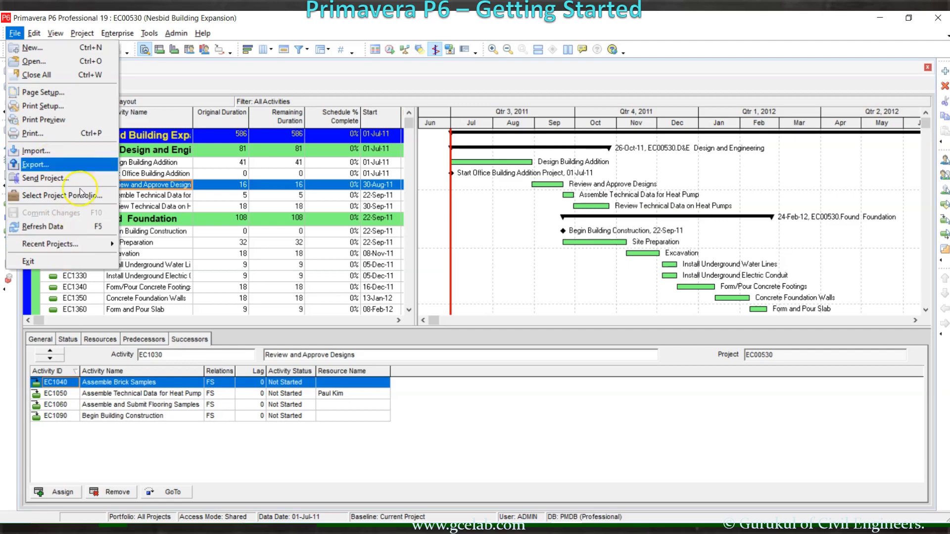
mouse_move(35, 34)
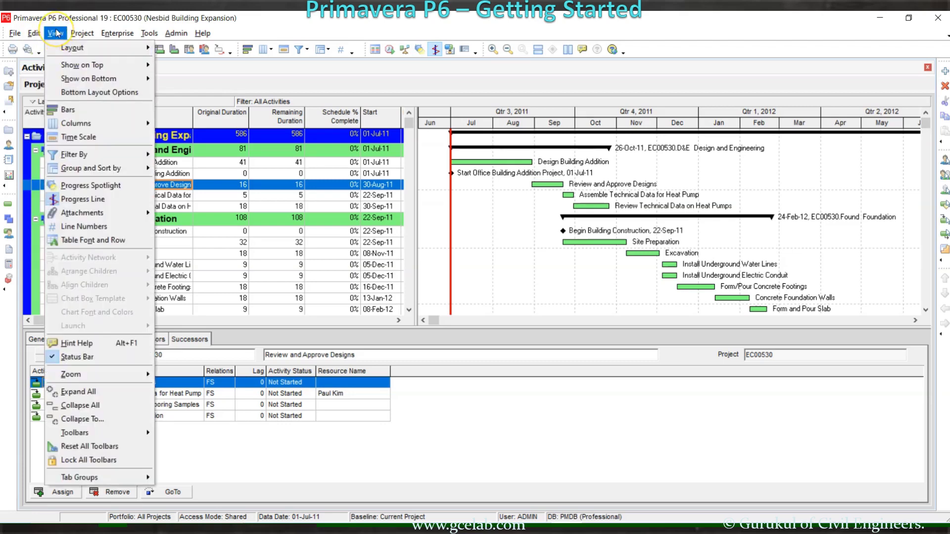
Review View menu items like Columns, then show the Project menu
mouse_move(65, 49)
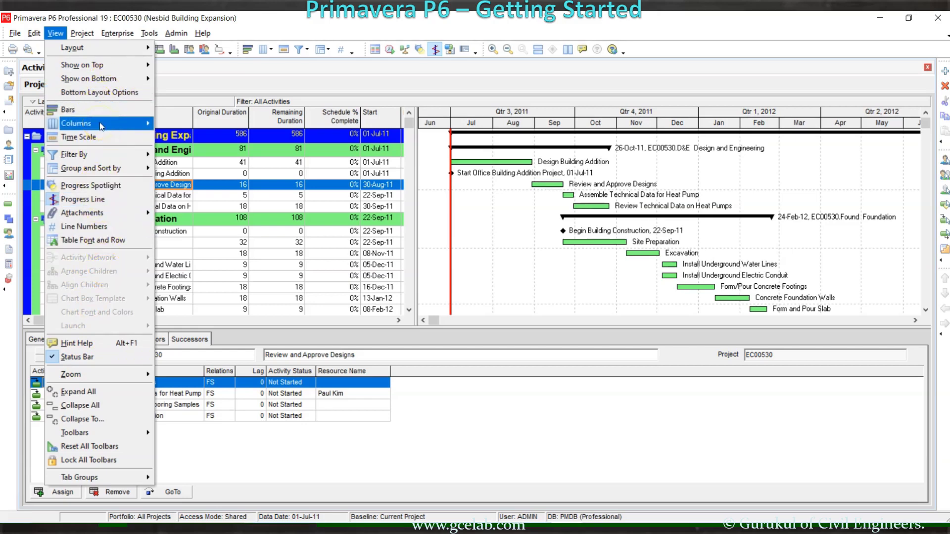
click(82, 33)
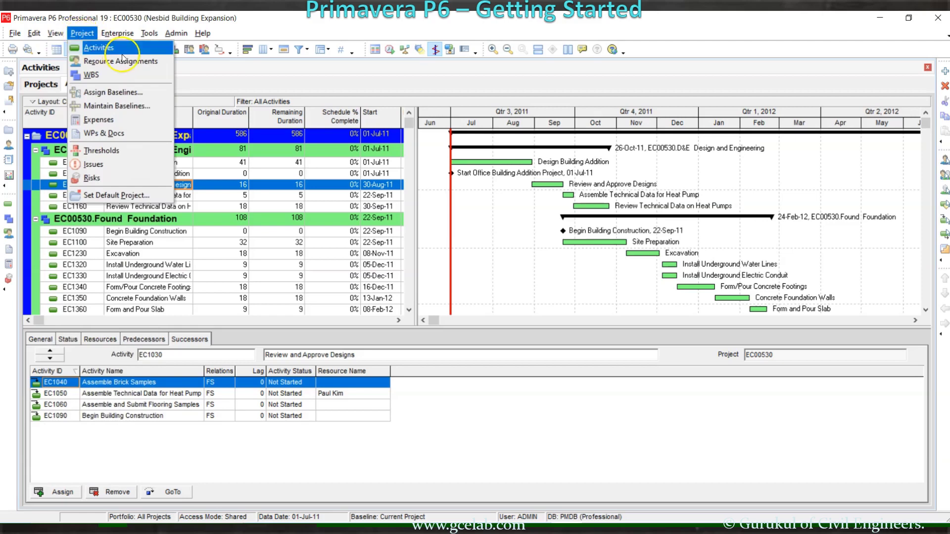
Tour the Project, Enterprise, Tools and Admin menus, then dismiss the menu via the Successors grid
click(128, 68)
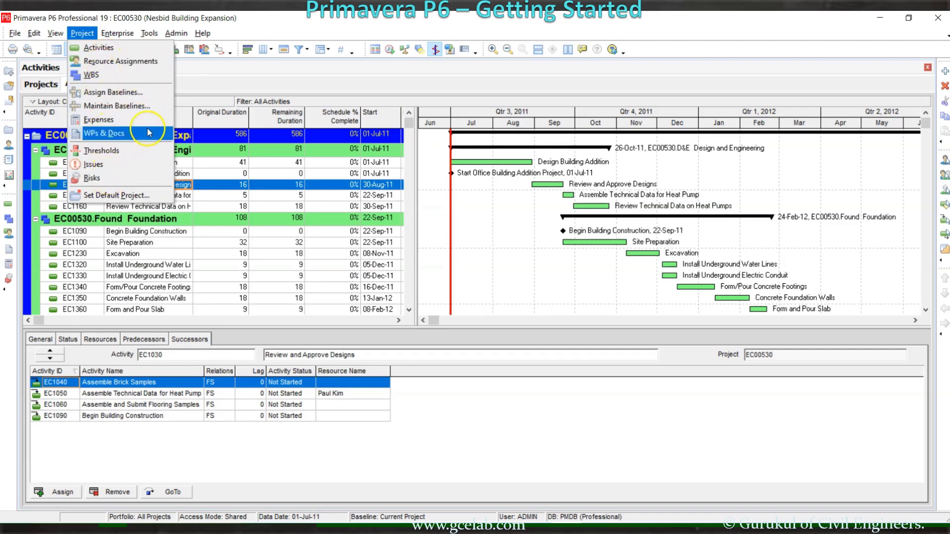
mouse_move(141, 40)
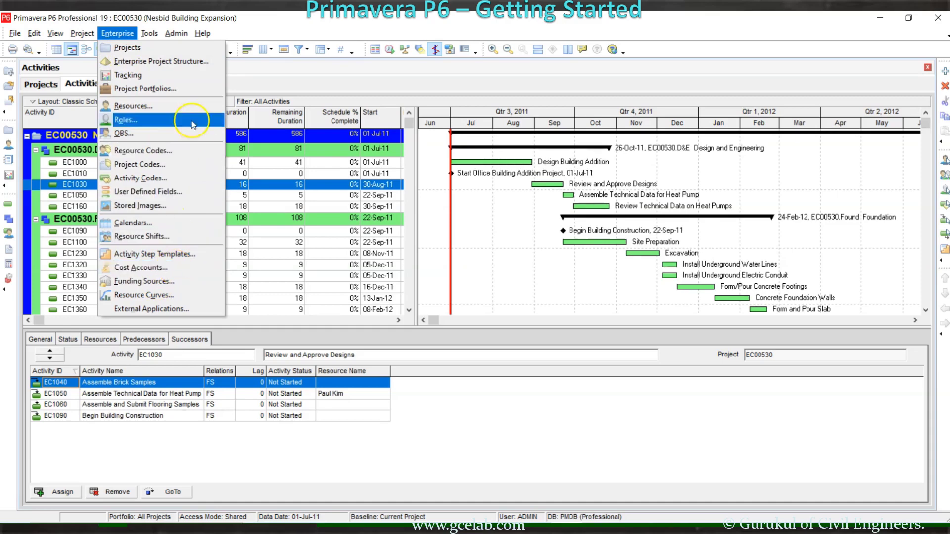
click(187, 77)
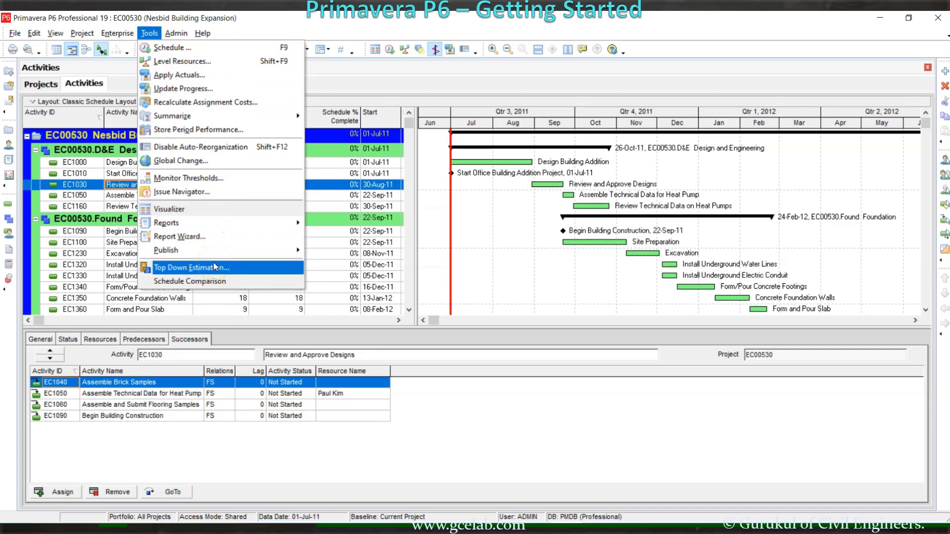
mouse_move(176, 33)
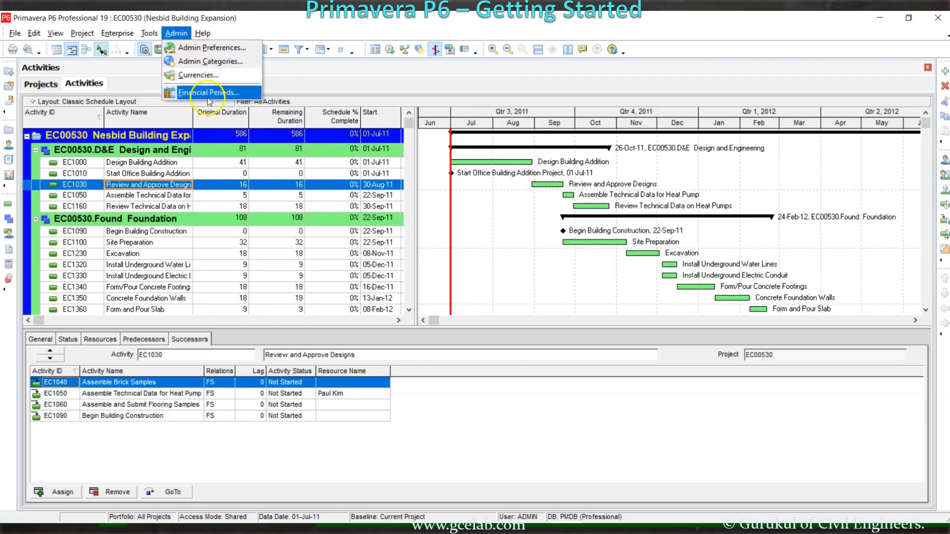
click(450, 408)
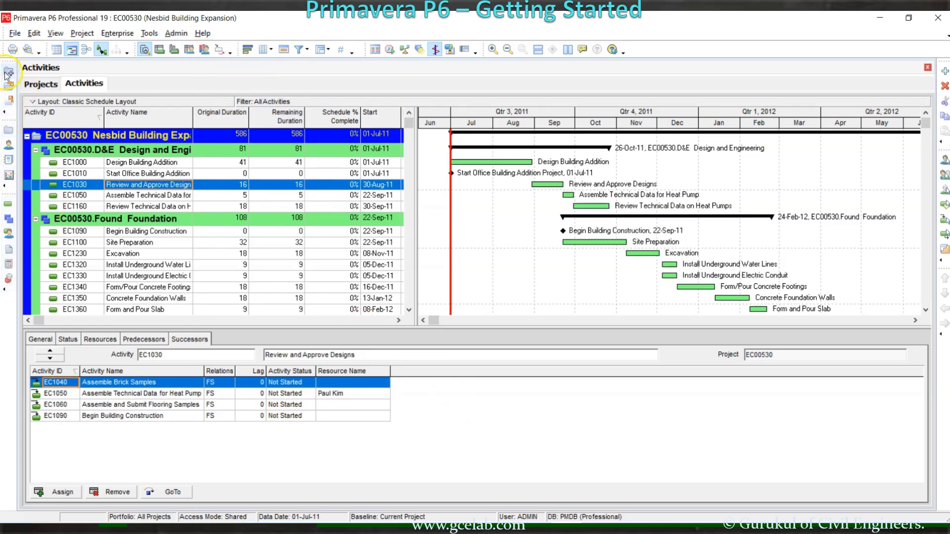
click(11, 87)
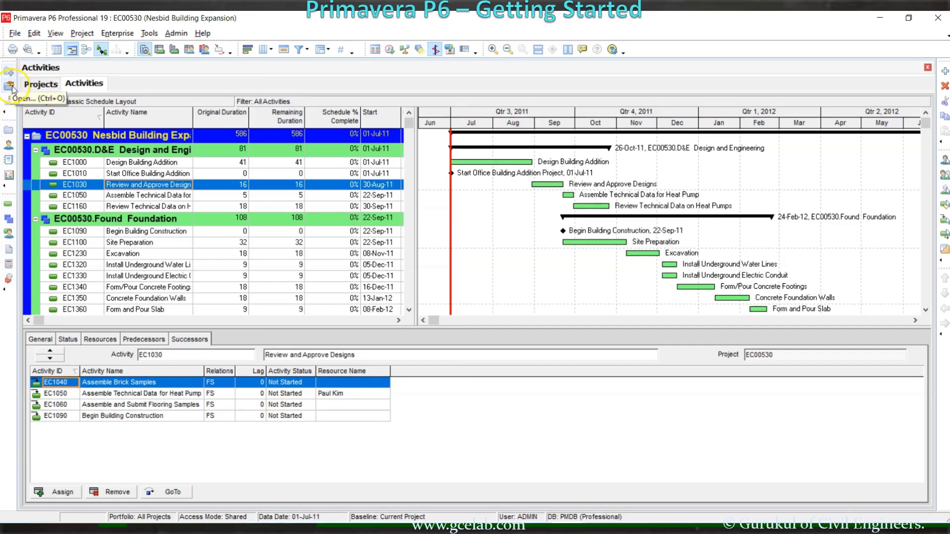